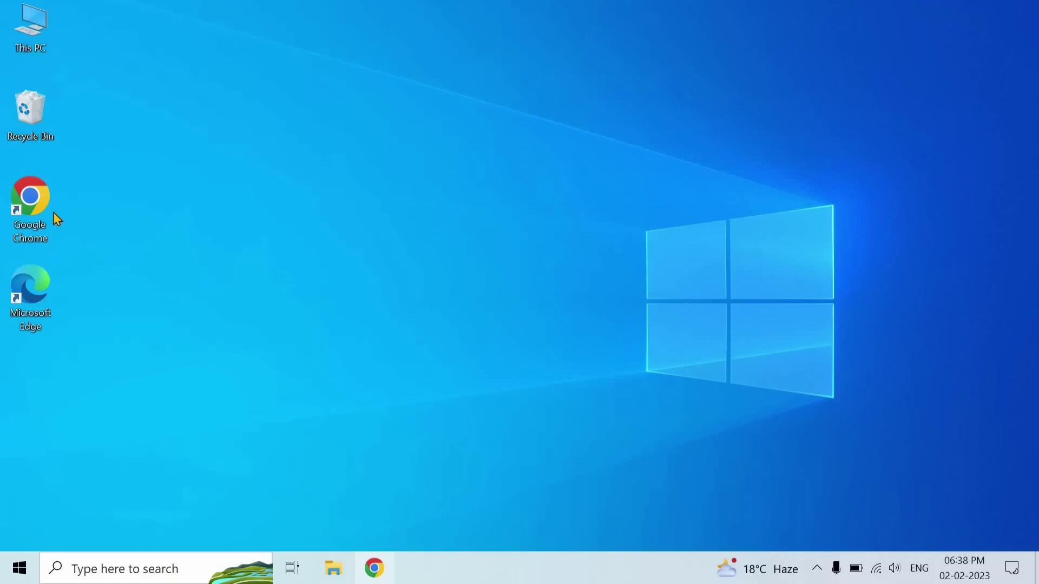
Select and deselect the Google Chrome shortcut, then open and close the Start menu twice
{"action": "left_click", "coordinate": [55, 215]}
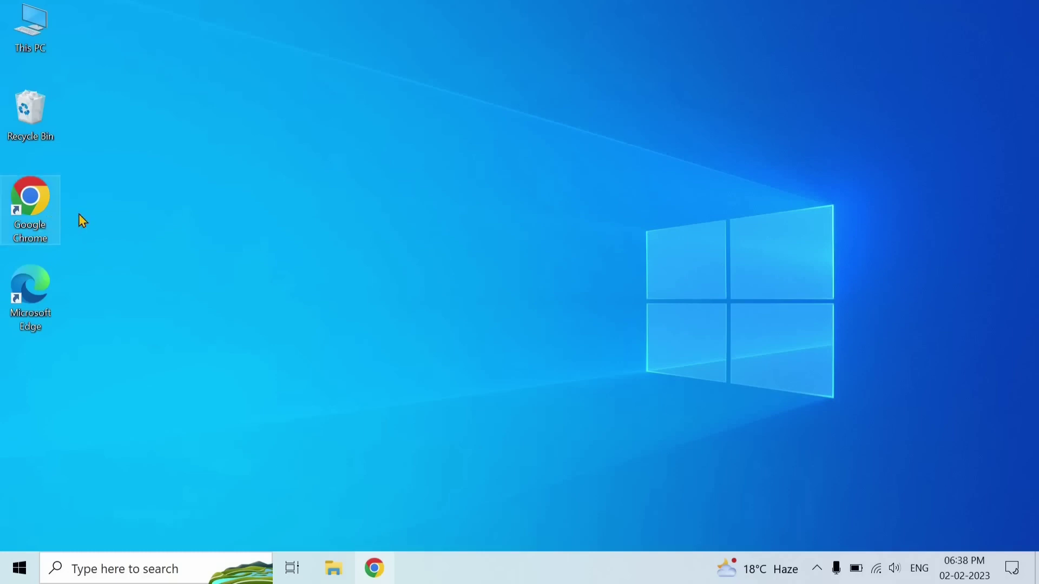
{"action": "left_click", "coordinate": [83, 161]}
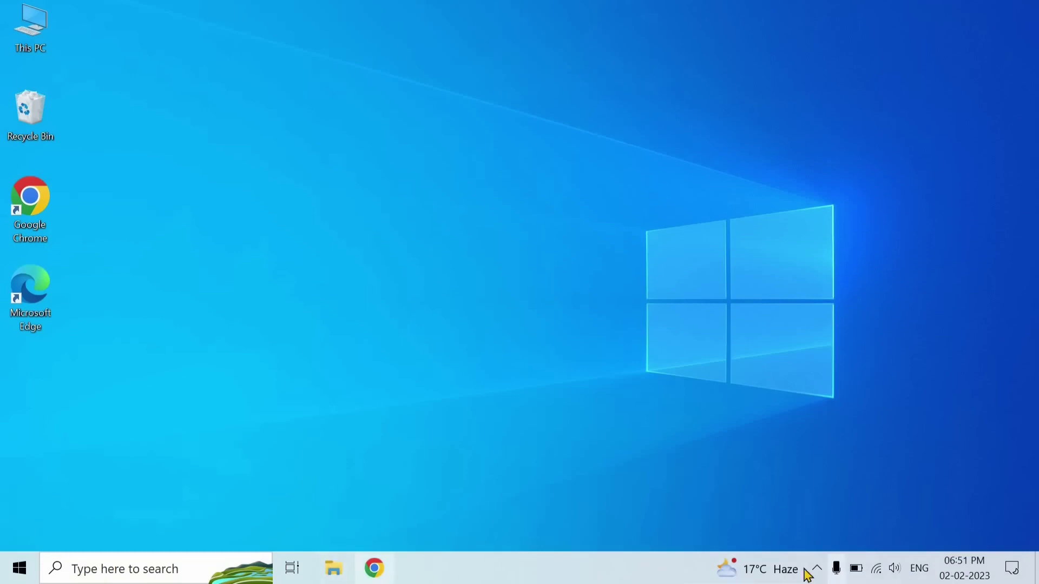
{"action": "left_click", "coordinate": [21, 571]}
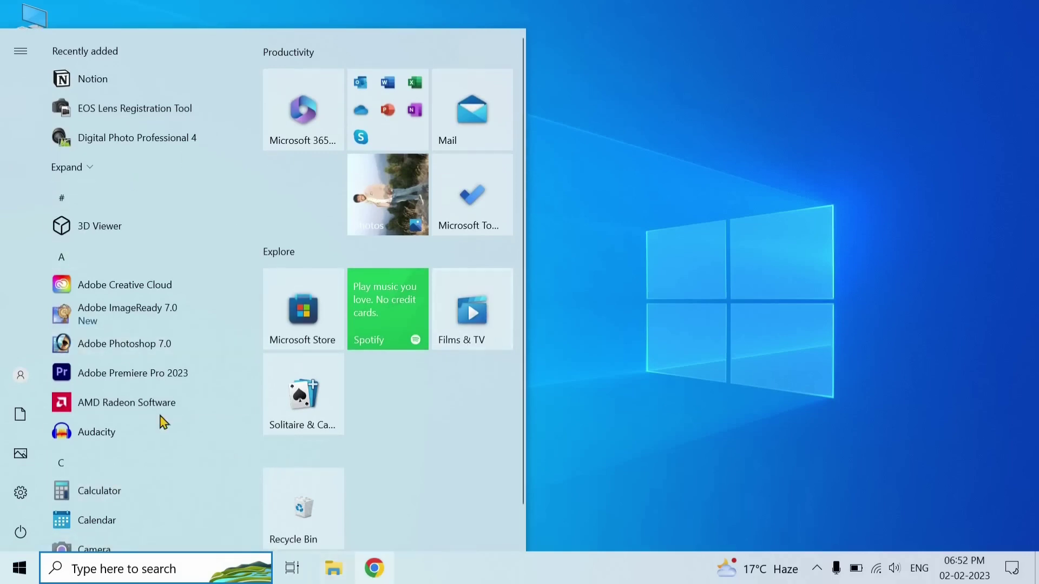
{"action": "left_click", "coordinate": [27, 571]}
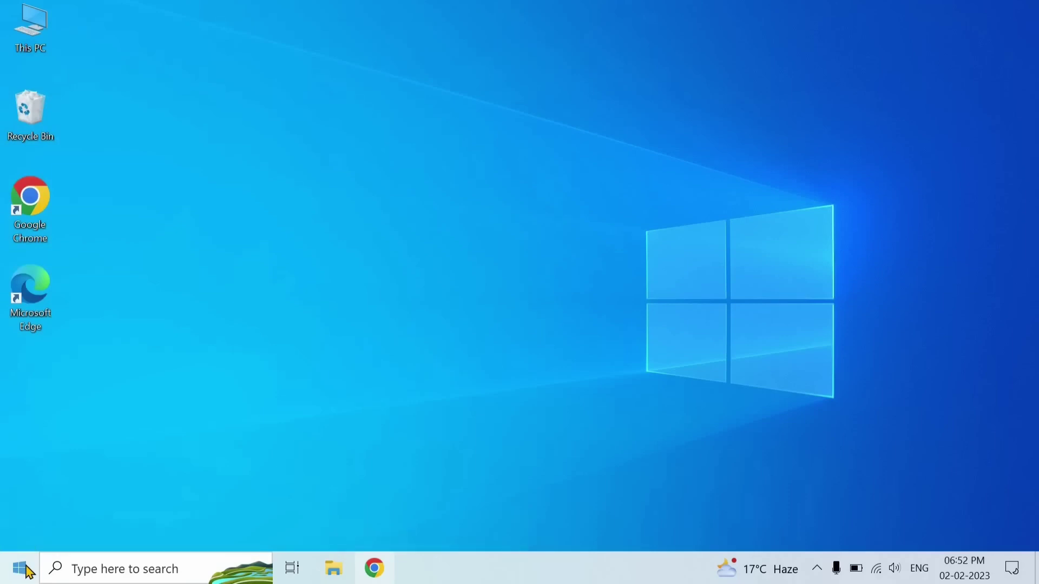
{"action": "left_click", "coordinate": [28, 572]}
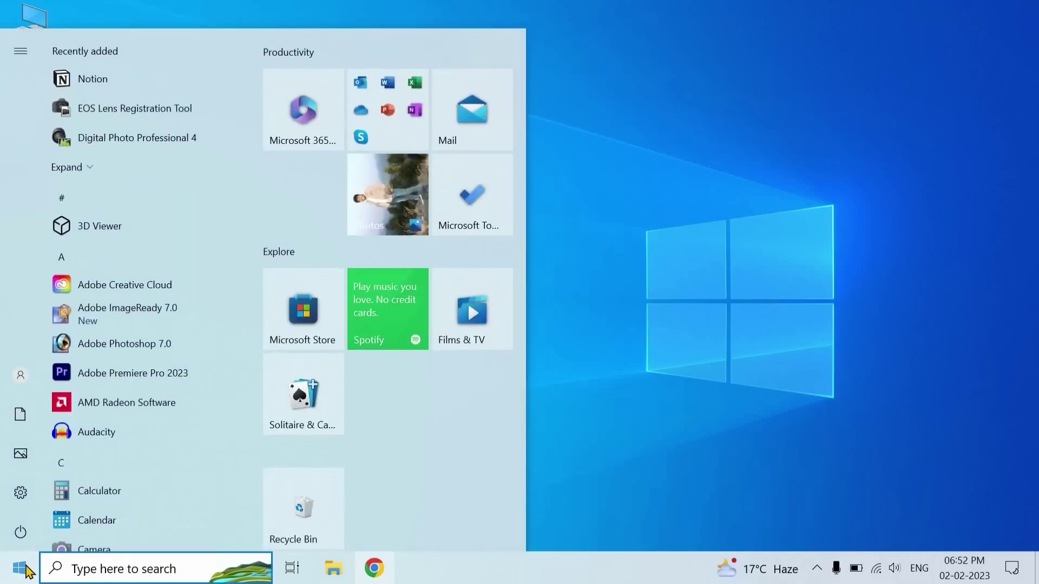
{"action": "left_click", "coordinate": [28, 572]}
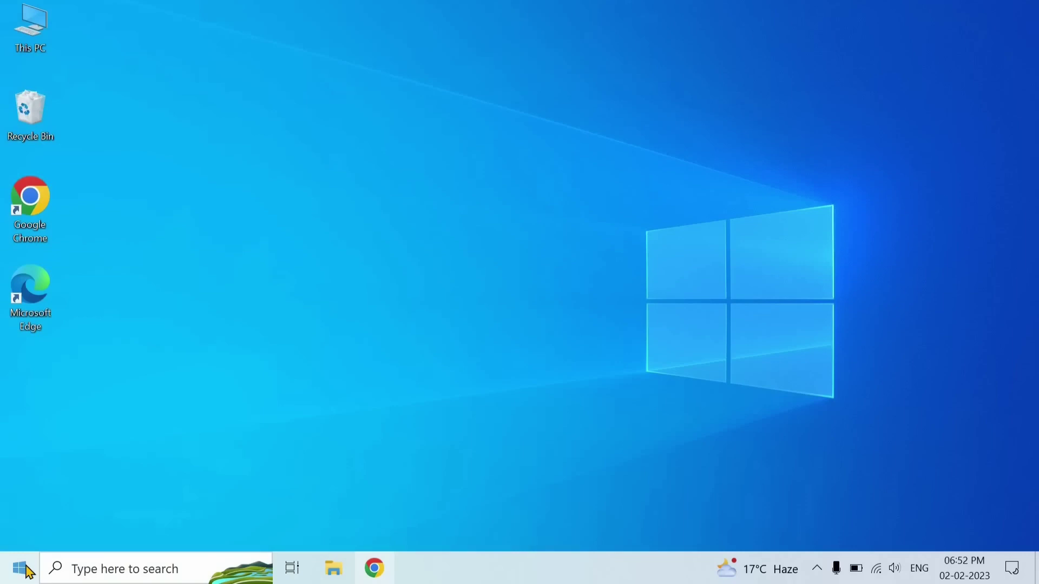
Reopen the Start menu, scroll the app list, and expand the left rail
{"action": "left_click", "coordinate": [26, 570]}
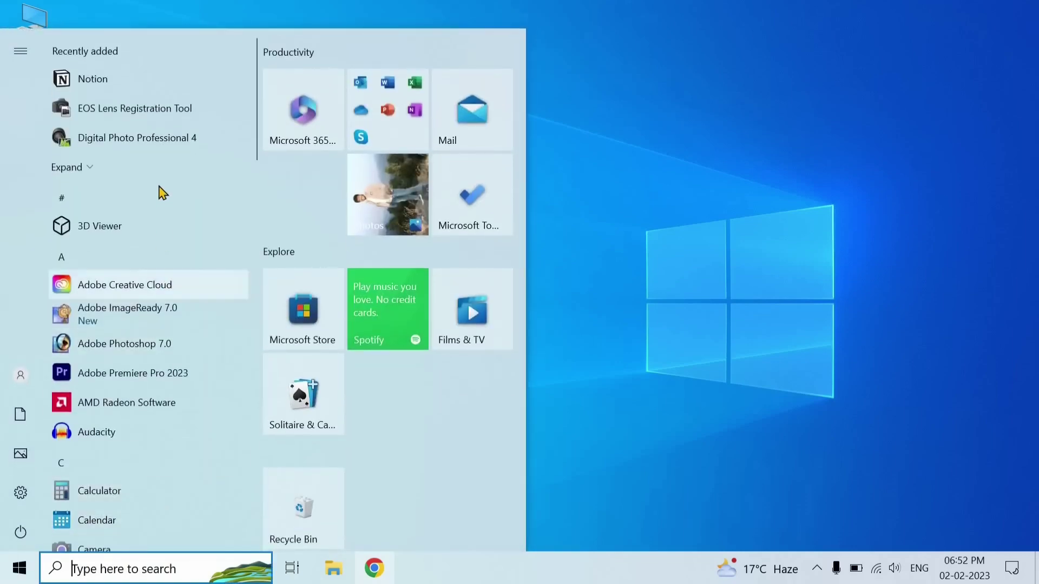
{"action": "scroll", "coordinate": [161, 232], "scroll_direction": "down", "scroll_amount": 10}
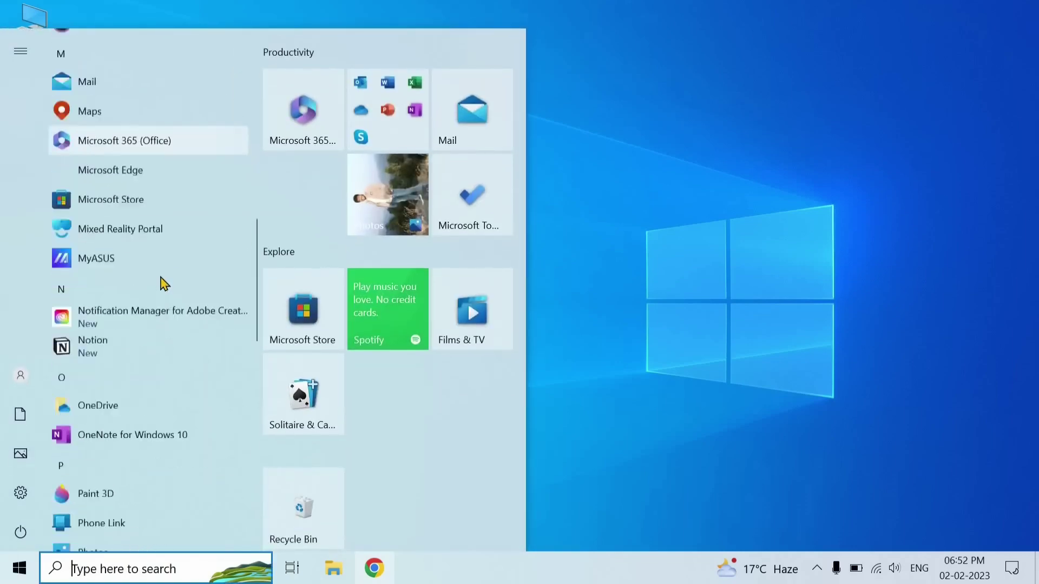
{"action": "scroll", "coordinate": [164, 283], "scroll_direction": "up", "scroll_amount": 10}
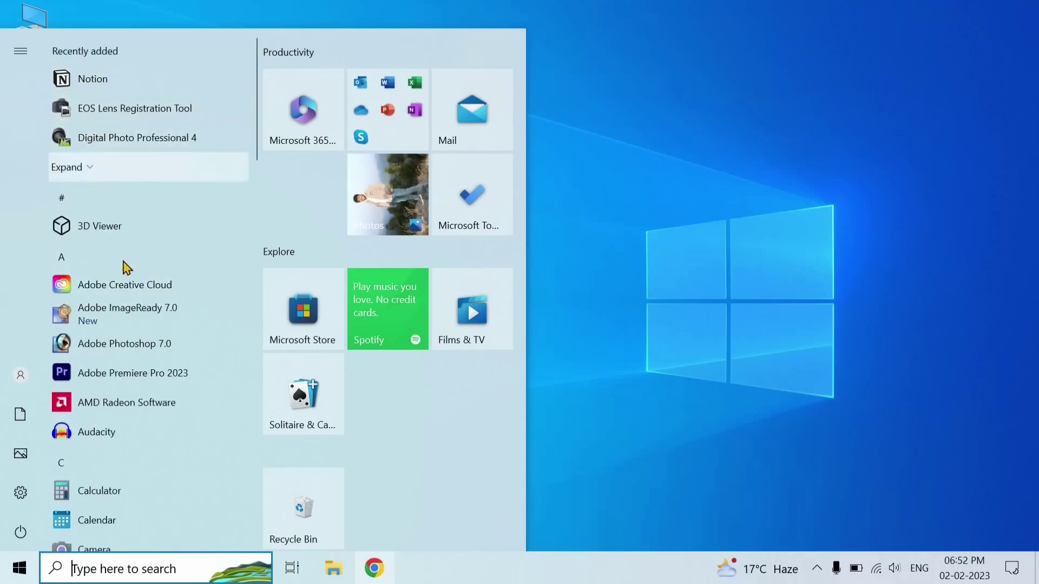
{"action": "scroll", "coordinate": [126, 268], "scroll_direction": "down", "scroll_amount": 5}
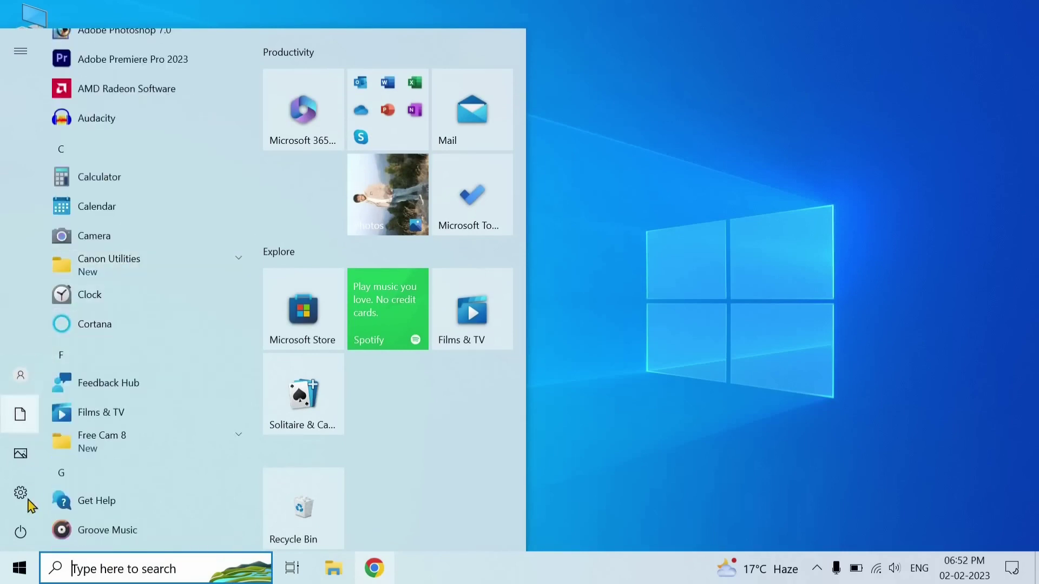
{"action": "mouse_move", "coordinate": [22, 501]}
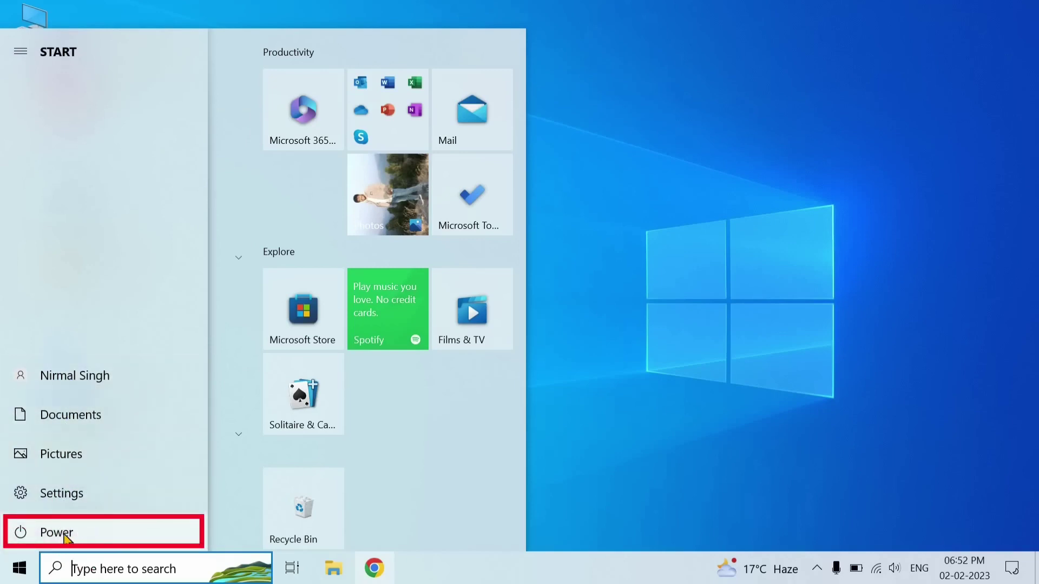
View the Power options (Sleep, Shut down, Restart) and dismiss them without choosing one
{"action": "left_click", "coordinate": [64, 534]}
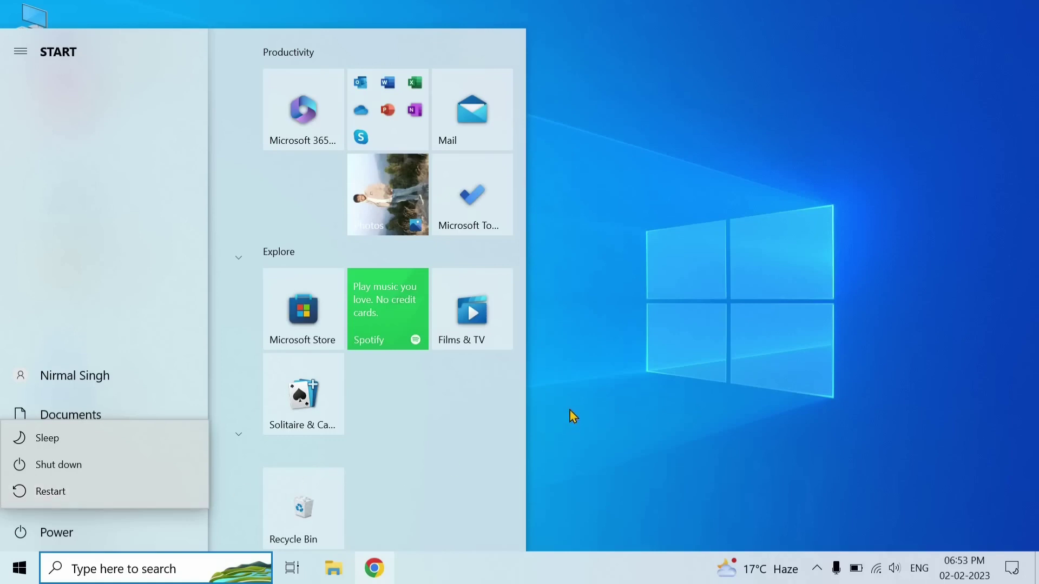
{"action": "key", "text": "Escape"}
{"action": "key", "text": "Escape"}
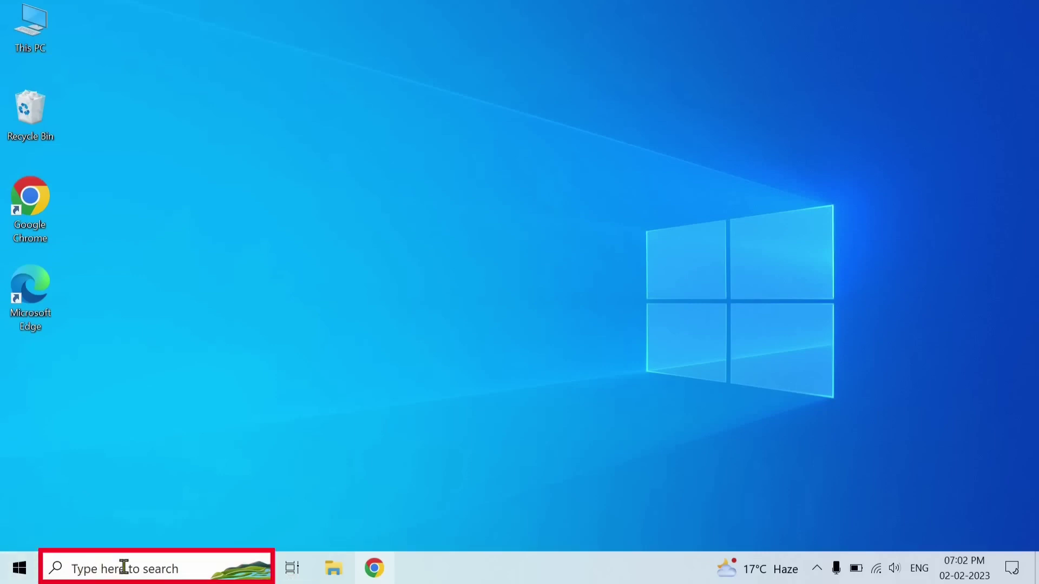
{"action": "left_click", "coordinate": [86, 568]}
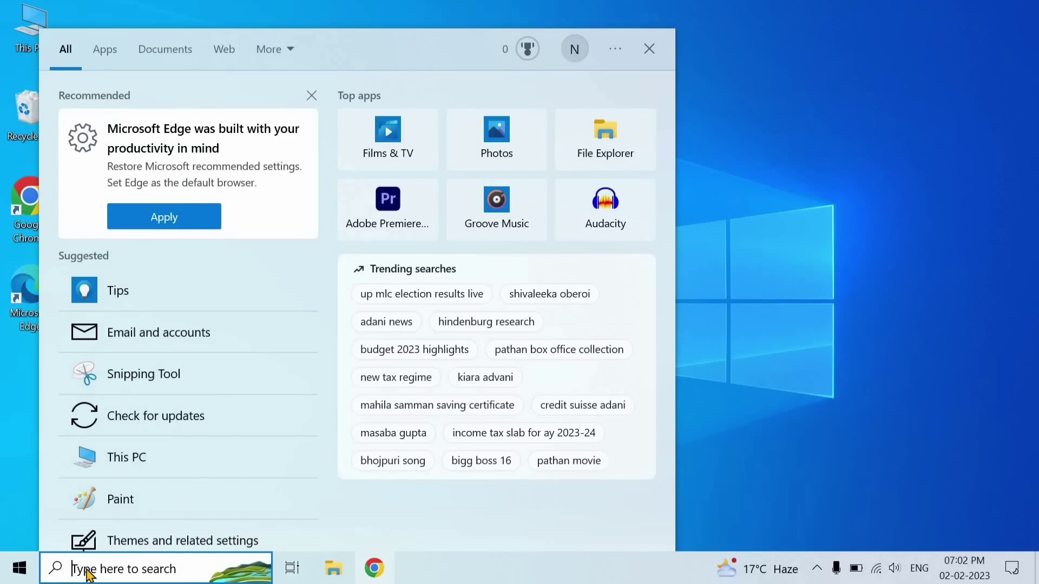
{"action": "type", "text": "file"}
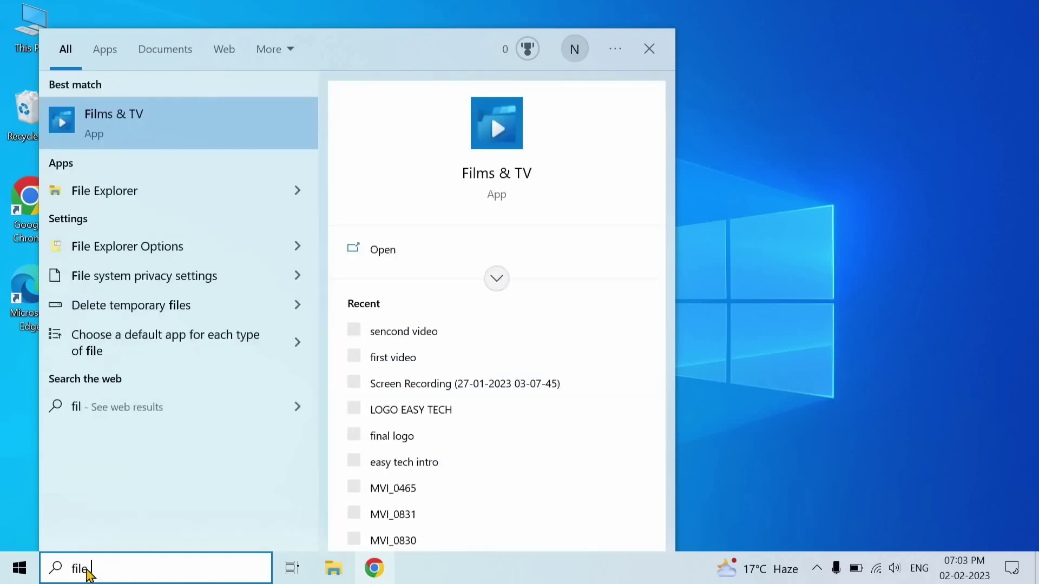
{"action": "type", "text": " explorer"}
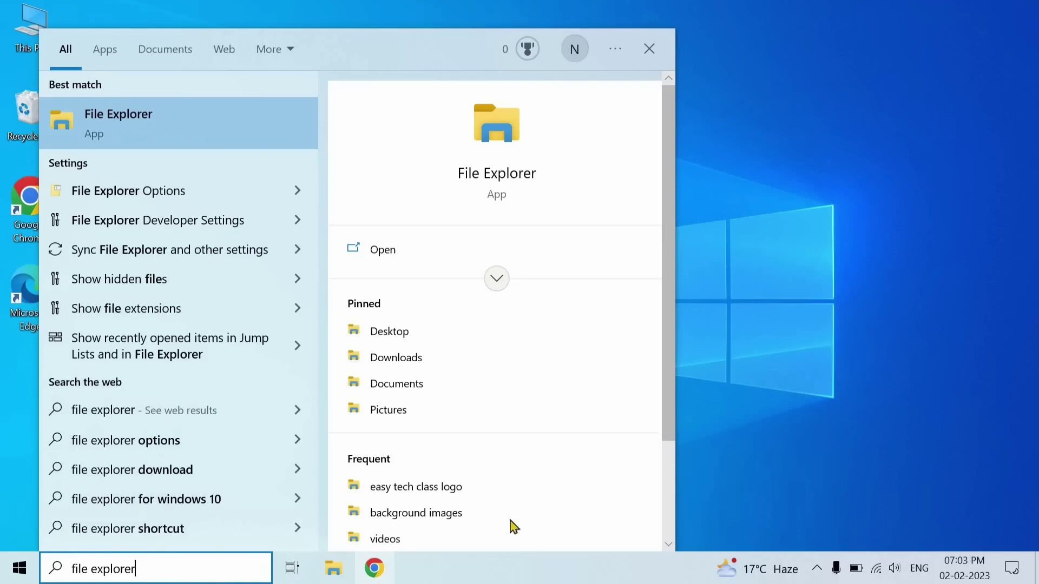
{"action": "left_click", "coordinate": [732, 433]}
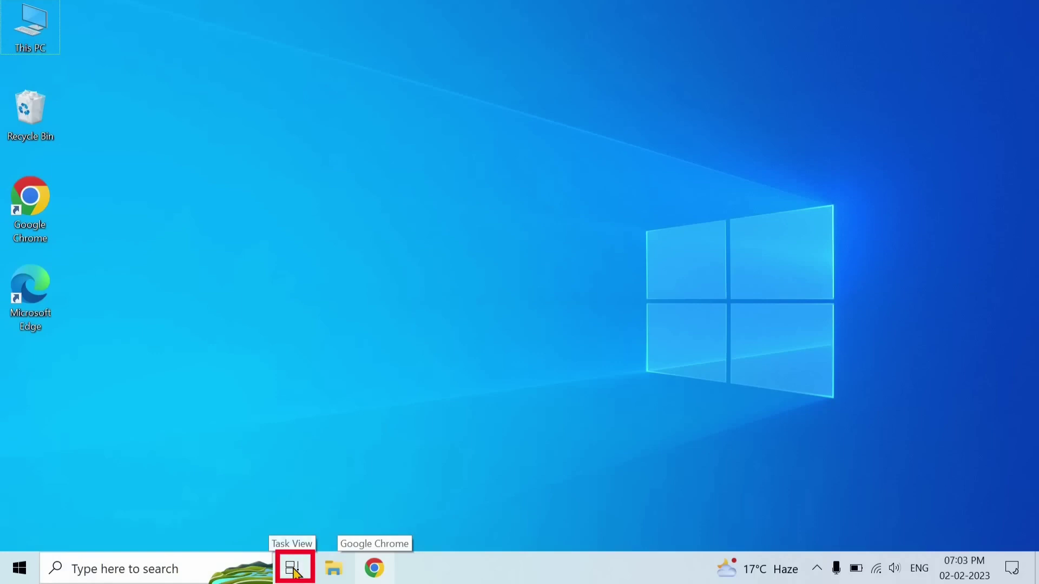
Open Task View, browse the activity timeline, and add a new virtual desktop, Desktop 2
{"action": "left_click", "coordinate": [293, 569]}
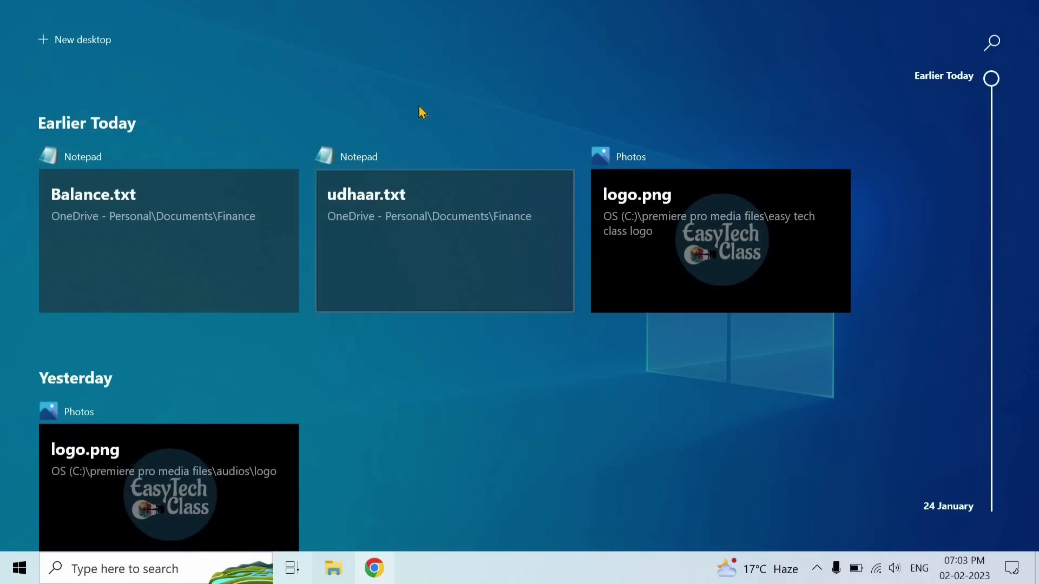
{"action": "scroll", "coordinate": [420, 108], "scroll_direction": "down", "scroll_amount": 5}
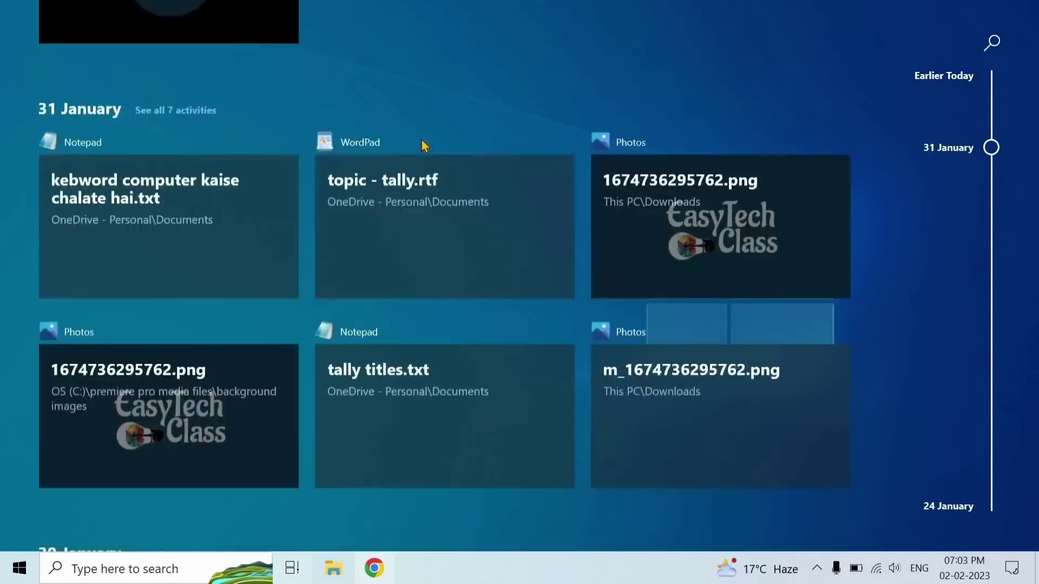
{"action": "scroll", "coordinate": [422, 140], "scroll_direction": "down", "scroll_amount": 10}
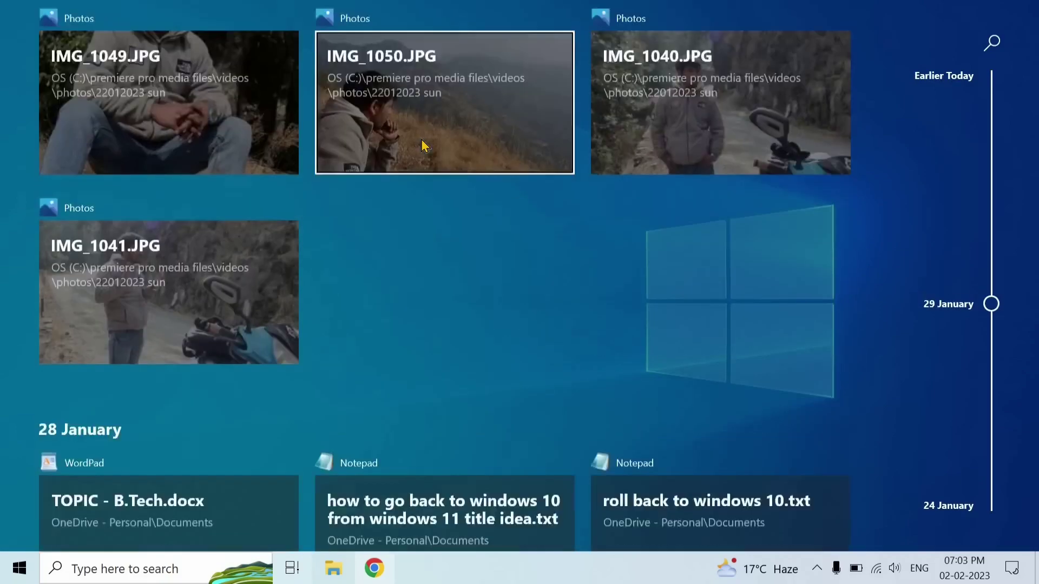
{"action": "scroll", "coordinate": [422, 142], "scroll_direction": "down", "scroll_amount": 8}
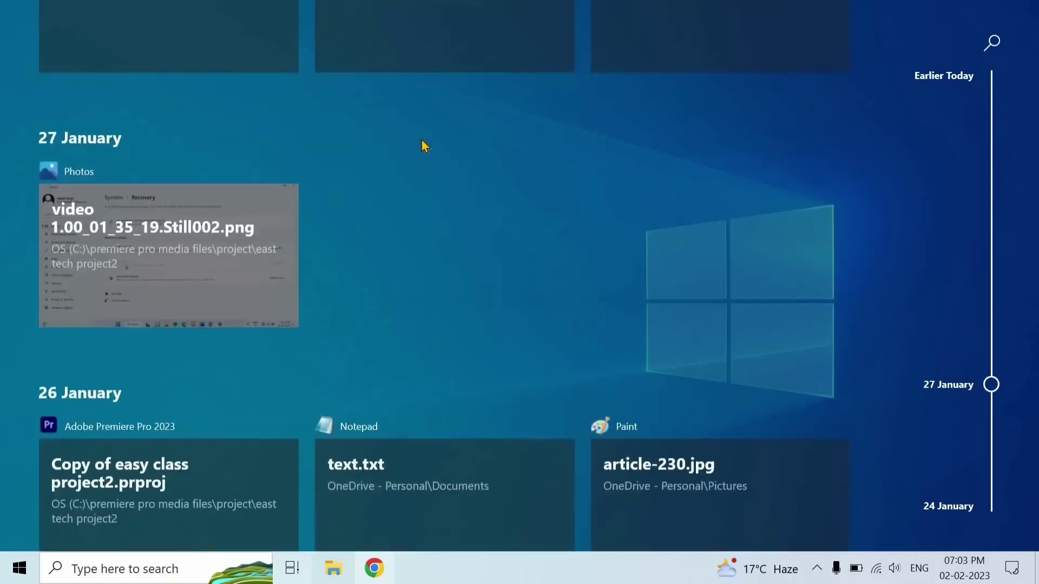
{"action": "scroll", "coordinate": [422, 141], "scroll_direction": "up", "scroll_amount": 4}
{"action": "scroll", "coordinate": [421, 139], "scroll_direction": "up", "scroll_amount": 10}
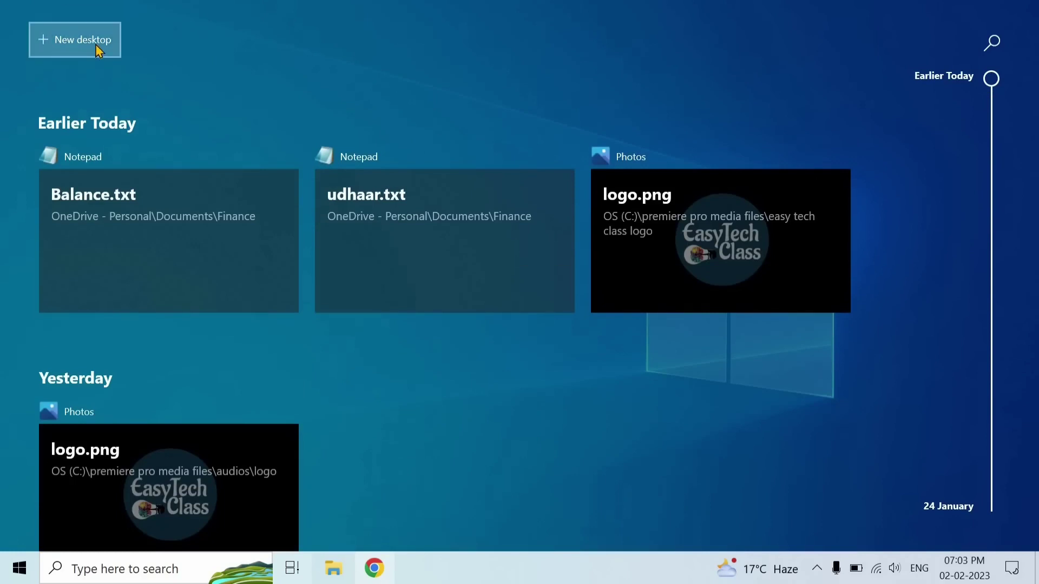
{"action": "left_click", "coordinate": [95, 44]}
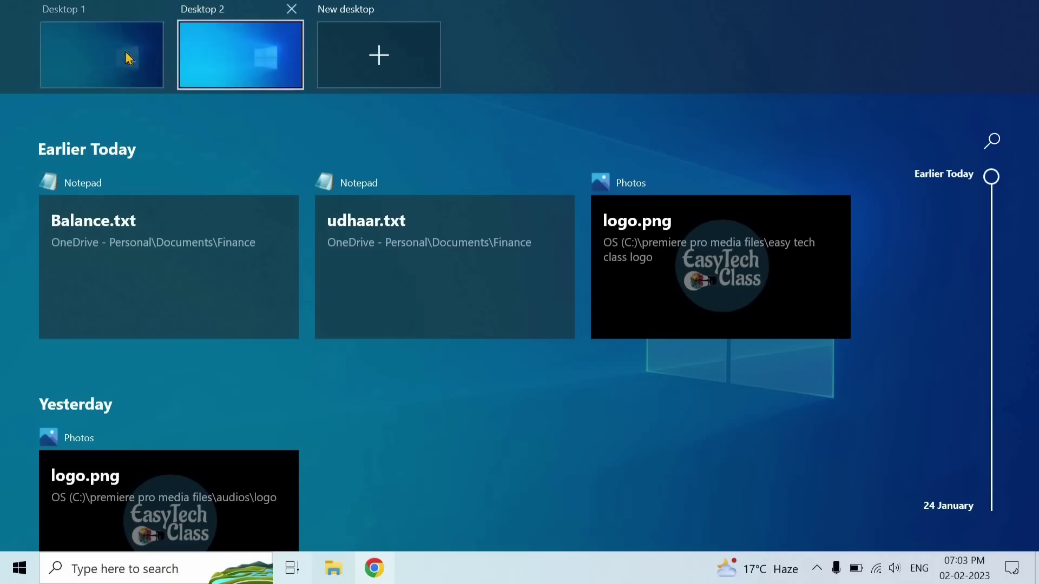
Close Task View by clicking empty space, returning to the desktop
{"action": "left_click", "coordinate": [522, 530]}
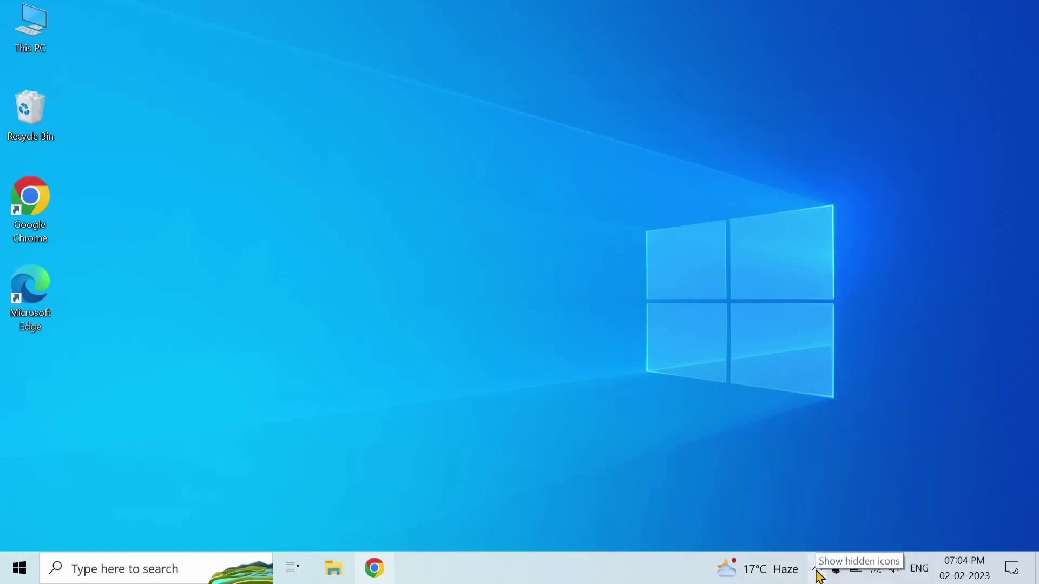
Show and hide the hidden tray icons, then open the battery flyout showing 58% and Best performance
{"action": "left_click", "coordinate": [817, 572]}
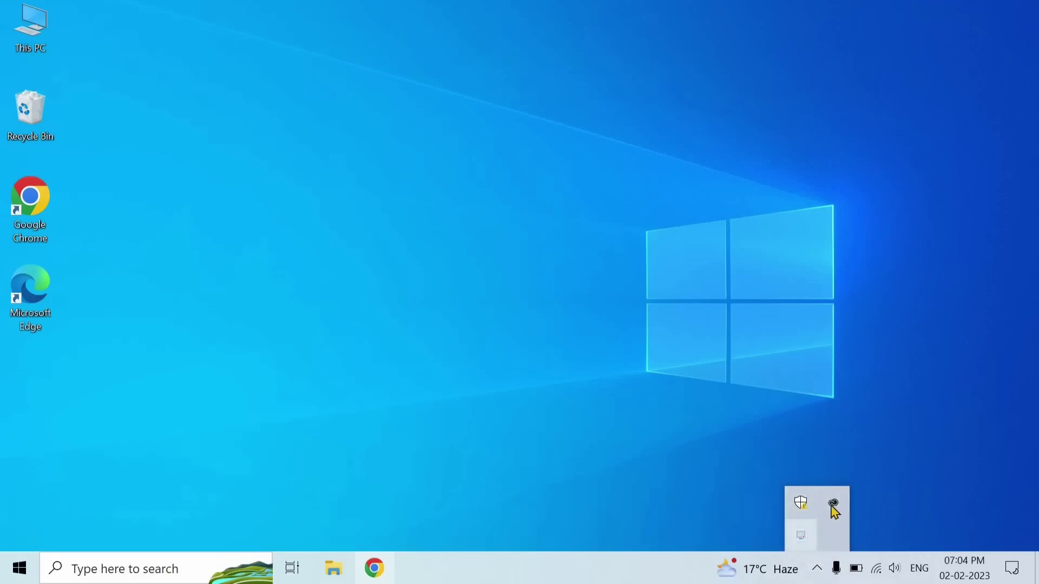
{"action": "left_click", "coordinate": [820, 573]}
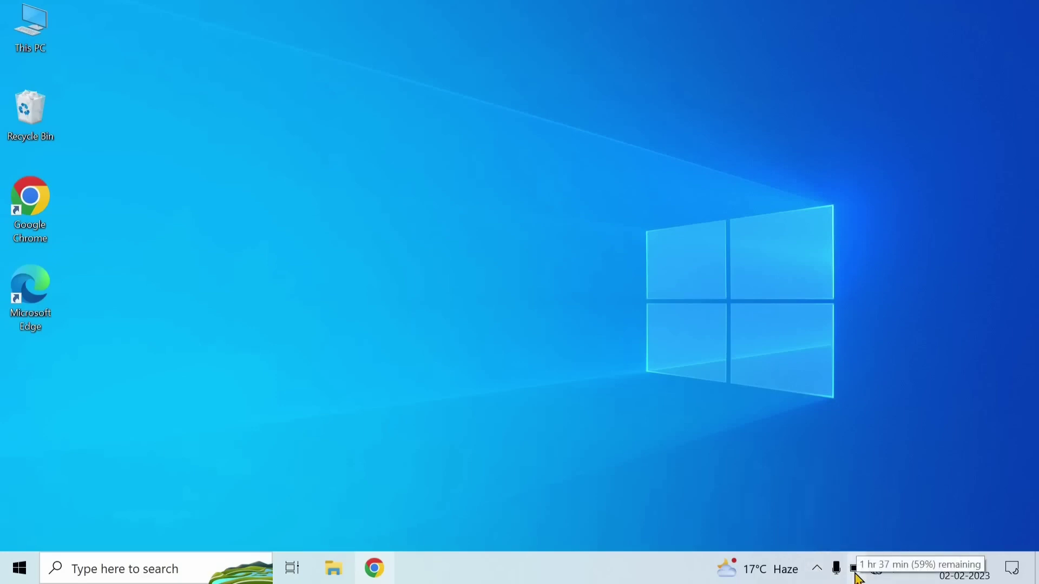
{"action": "left_click", "coordinate": [857, 574]}
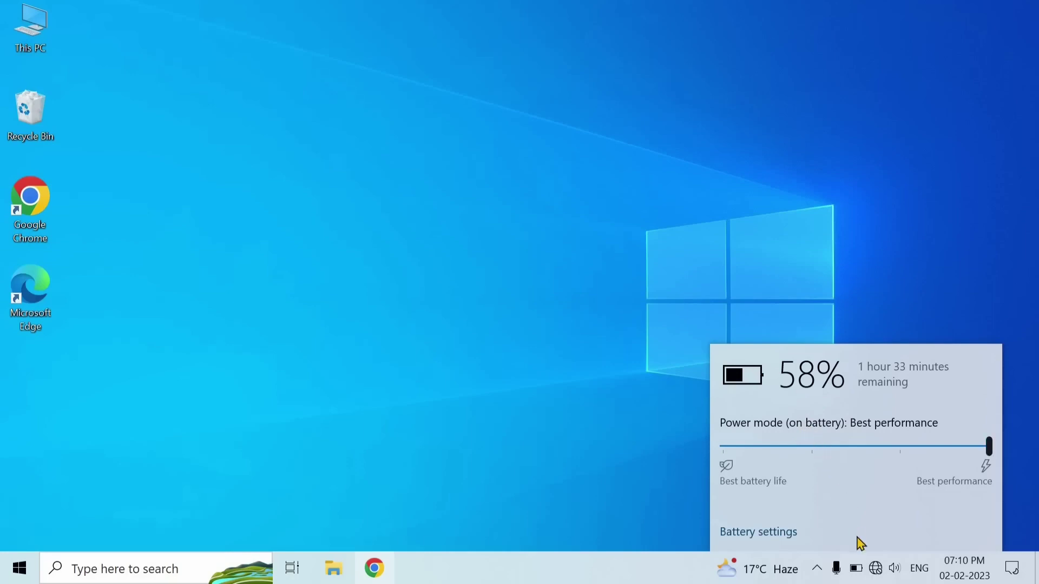
Dismiss the battery flyout from the tray battery icon
{"action": "left_click", "coordinate": [859, 572]}
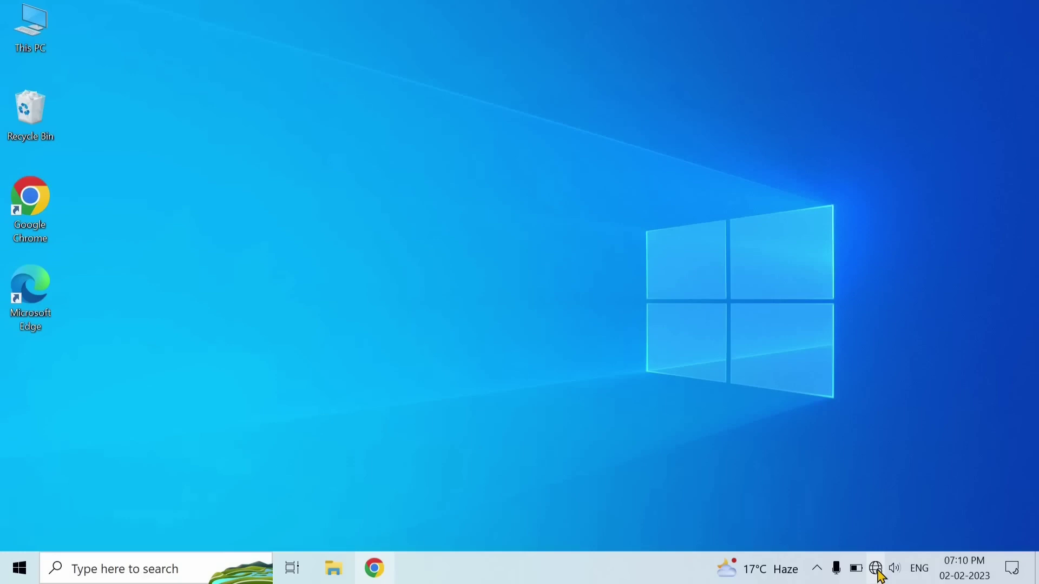
Open the network flyout and turn Wi-Fi on so network 0221 appears
{"action": "left_click", "coordinate": [880, 574]}
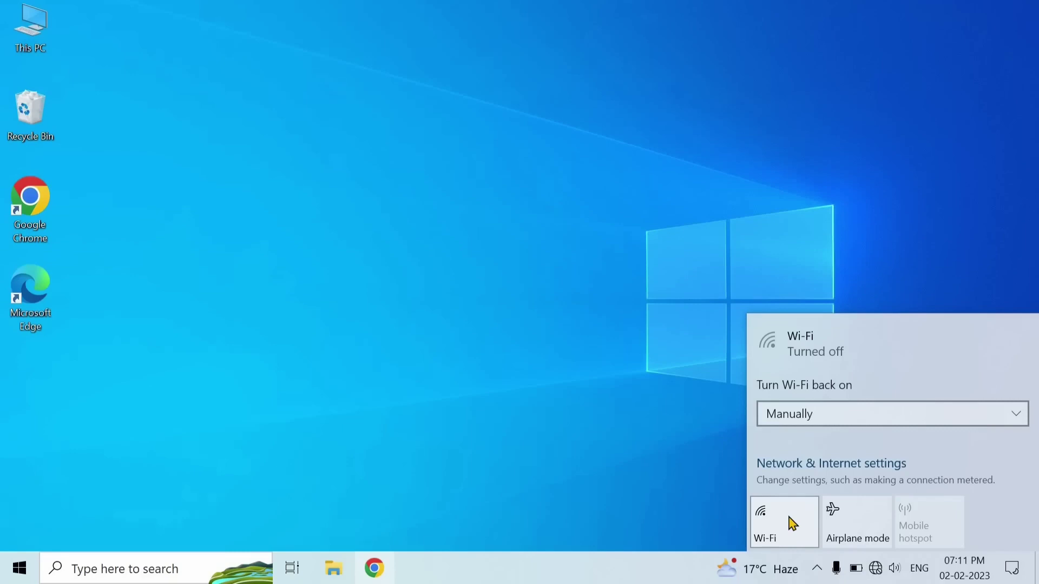
{"action": "left_click", "coordinate": [793, 524]}
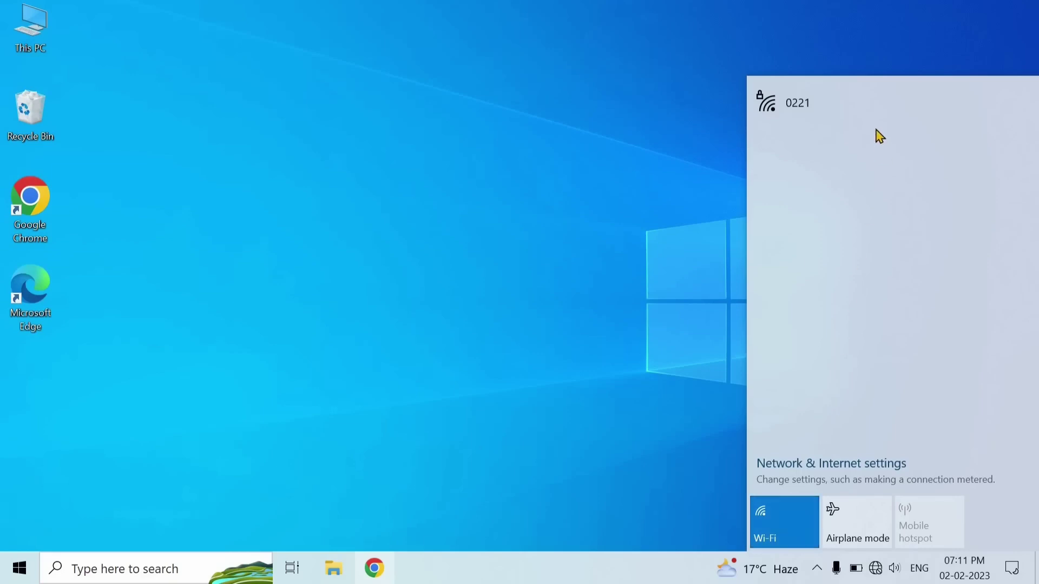
Connect to Wi-Fi network 0221 using its security key as a discoverable PC, and turn on mobile hotspot
{"action": "left_click", "coordinate": [822, 119]}
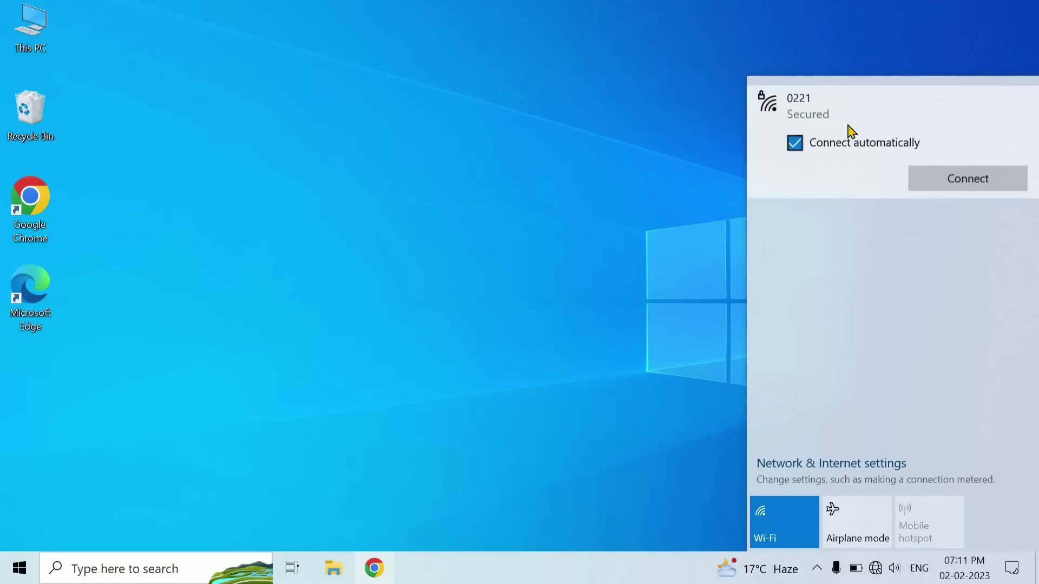
{"action": "left_click", "coordinate": [949, 190]}
{"action": "type", "text": "12"}
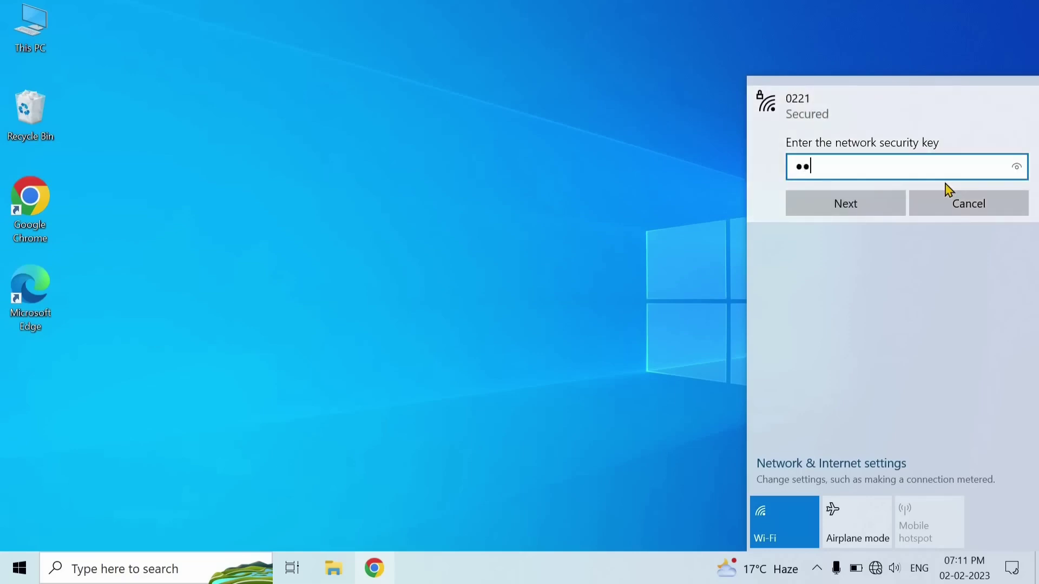
{"action": "type", "text": "3456"}
{"action": "left_click", "coordinate": [855, 212]}
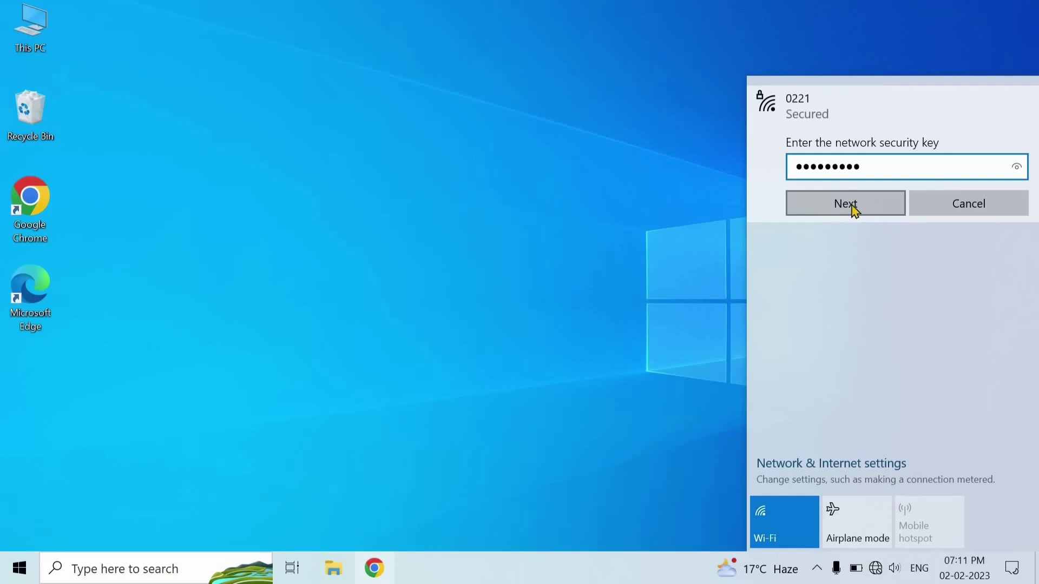
{"action": "left_click", "coordinate": [854, 211]}
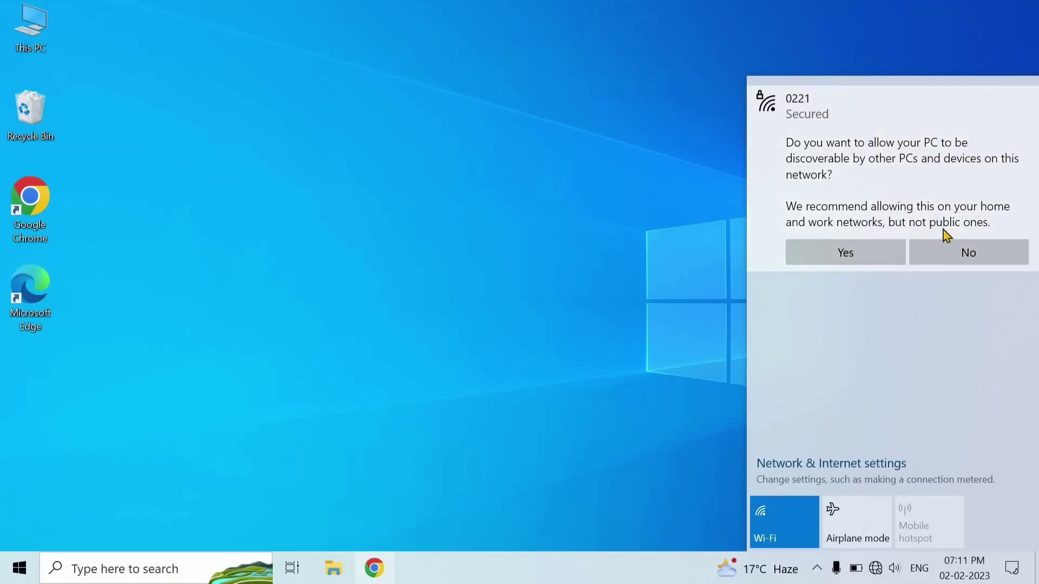
{"action": "left_click", "coordinate": [889, 254]}
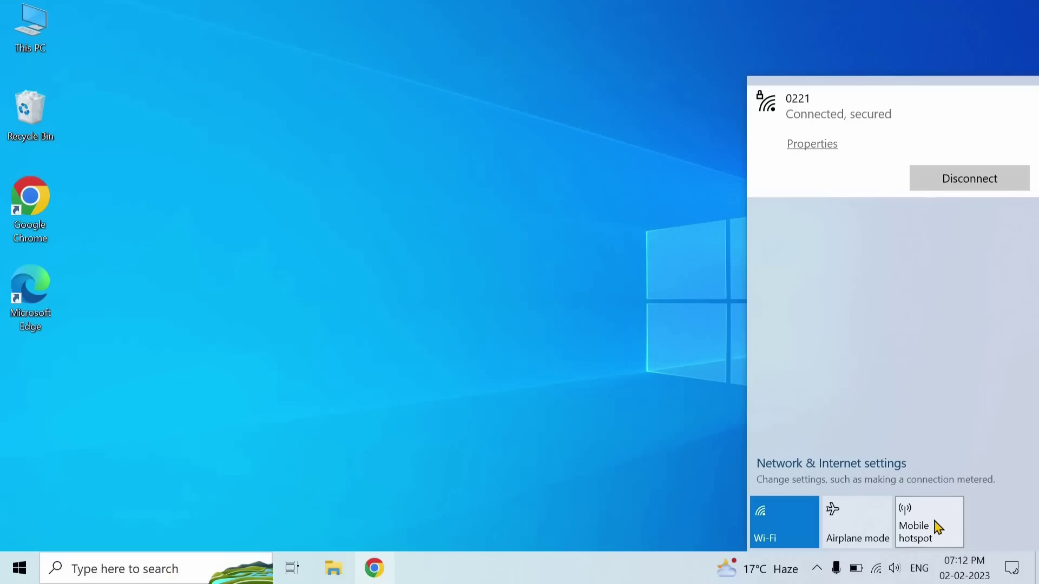
{"action": "left_click", "coordinate": [938, 528]}
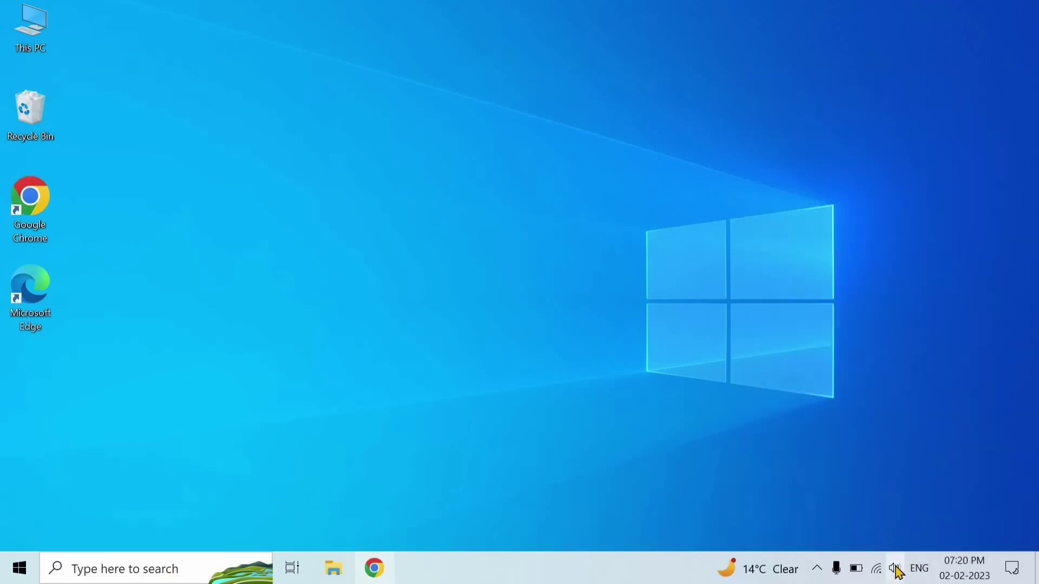
{"action": "left_click", "coordinate": [897, 569]}
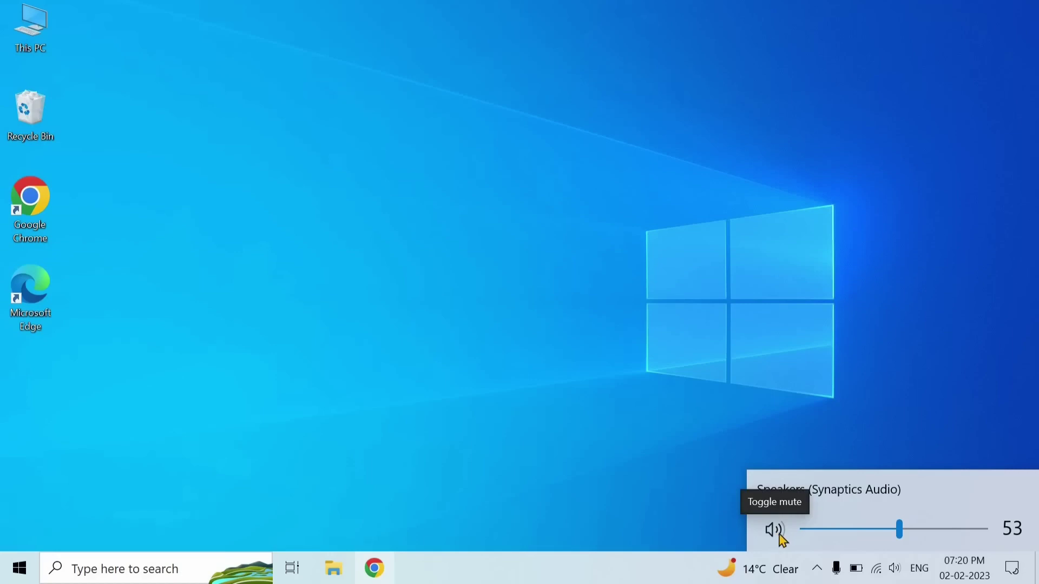
{"action": "left_click", "coordinate": [897, 571]}
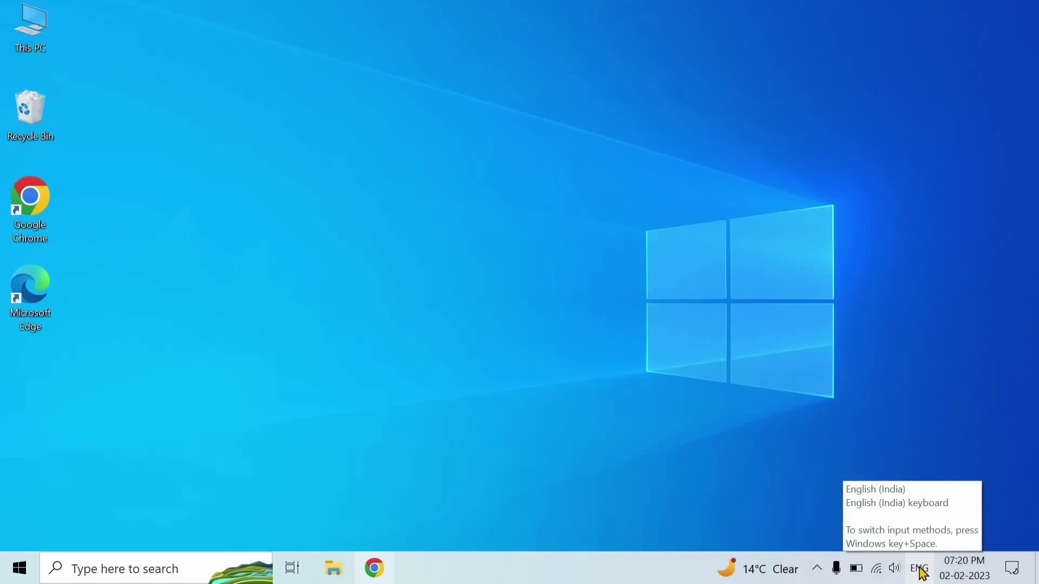
{"action": "left_click", "coordinate": [920, 571]}
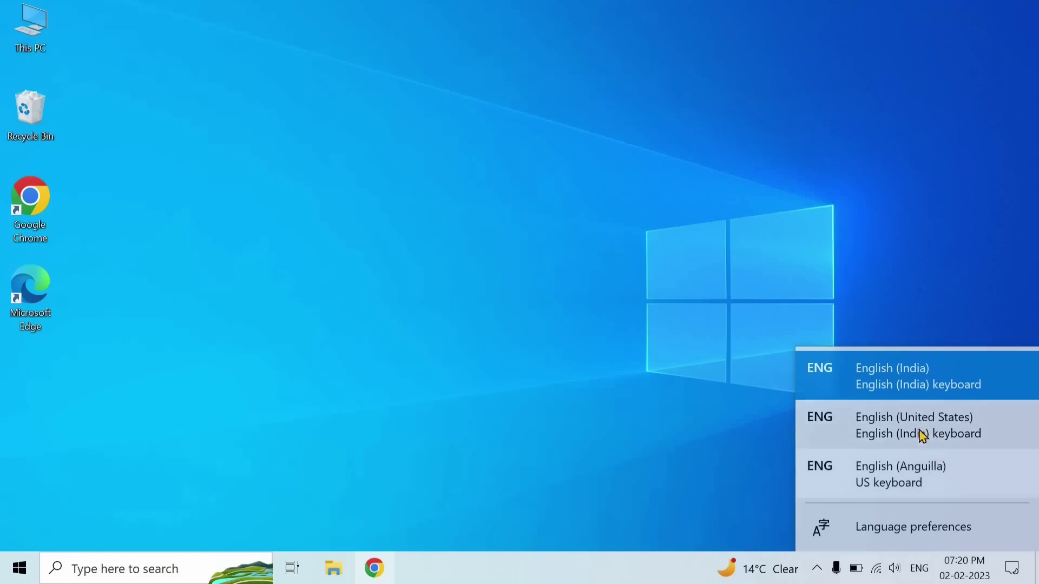
{"action": "left_click", "coordinate": [920, 569]}
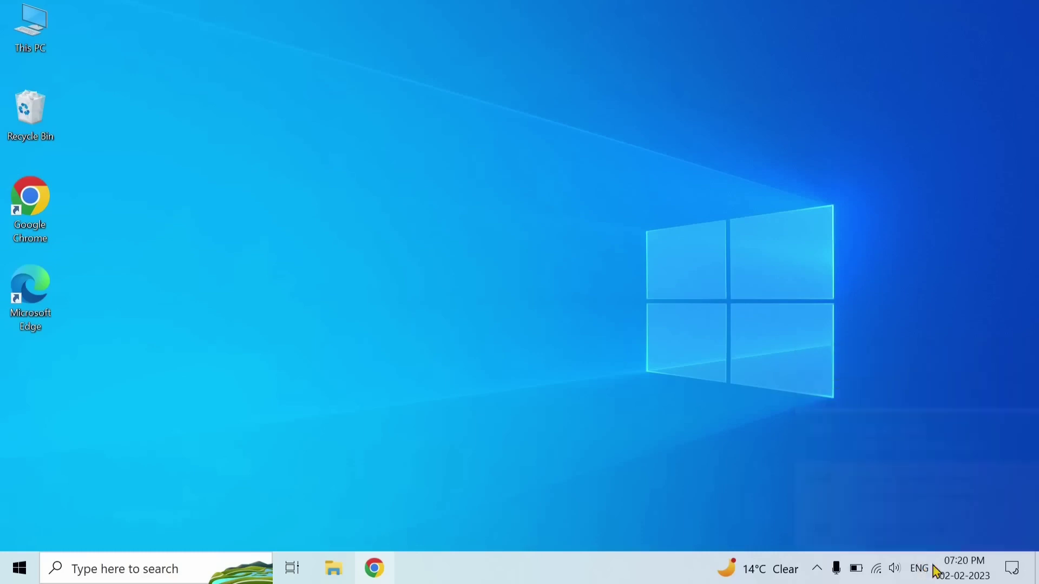
{"action": "mouse_move", "coordinate": [966, 572]}
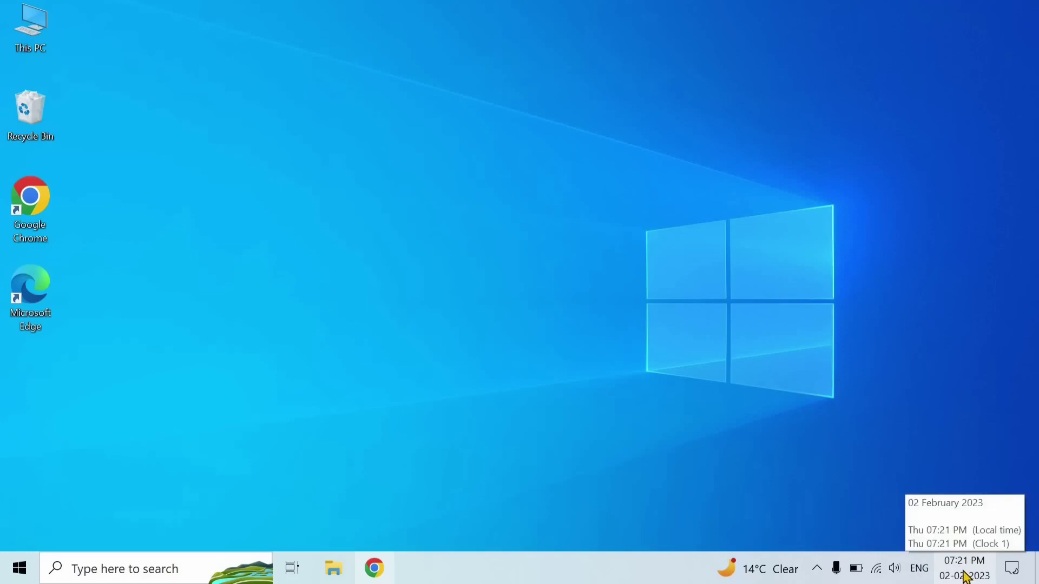
{"action": "left_click", "coordinate": [967, 577]}
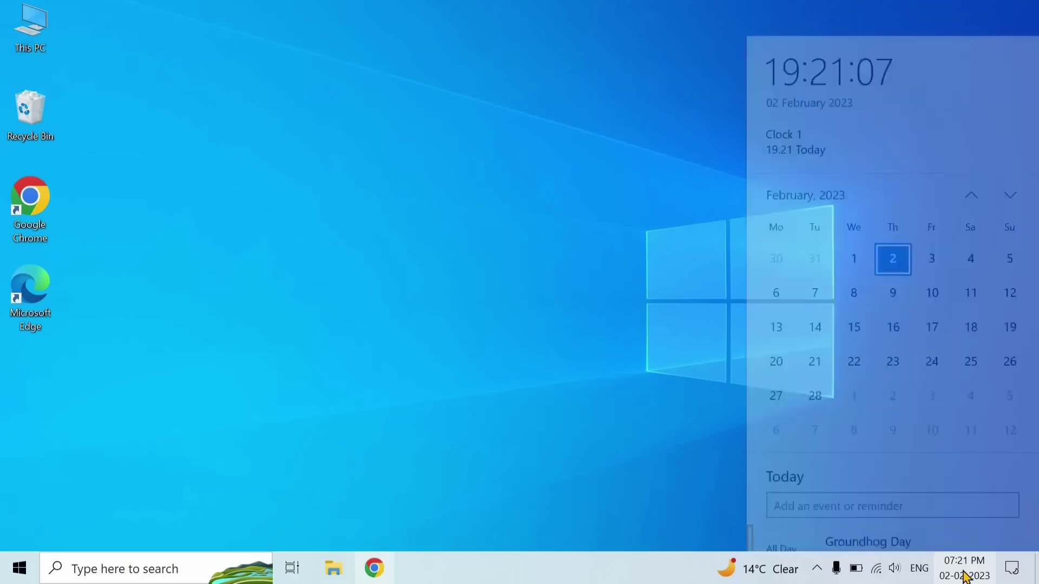
{"action": "left_click", "coordinate": [966, 576]}
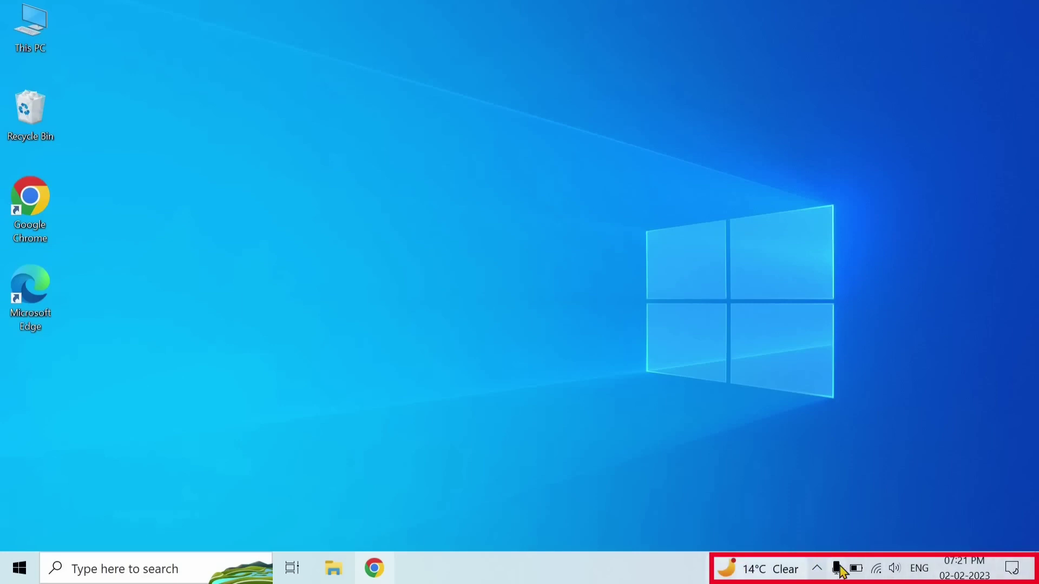
Open Action Center and expand the quick actions to show Airplane mode, VPN, Screen snip and brightness
{"action": "left_click", "coordinate": [1013, 570]}
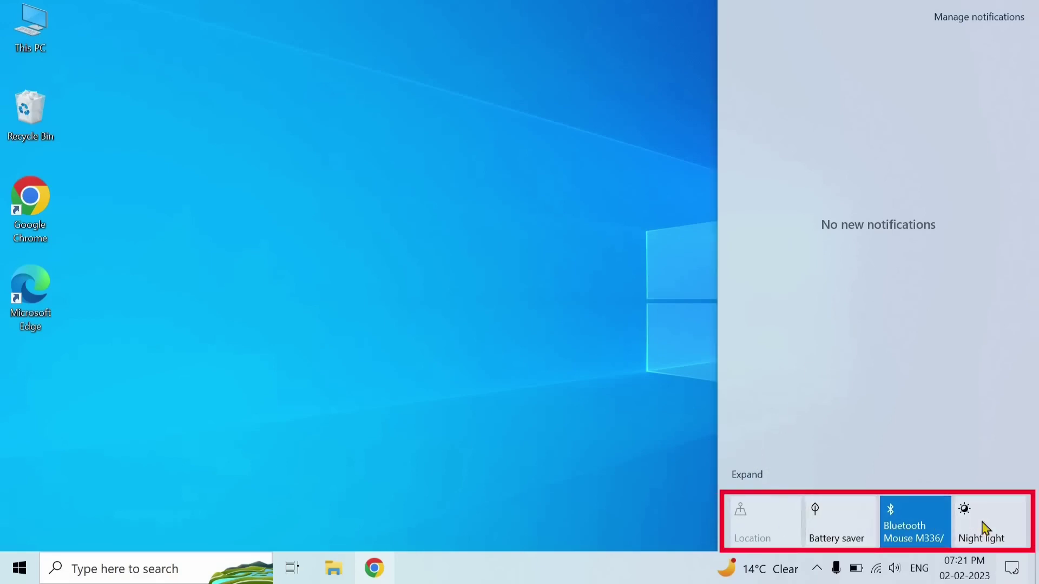
{"action": "left_click", "coordinate": [749, 475]}
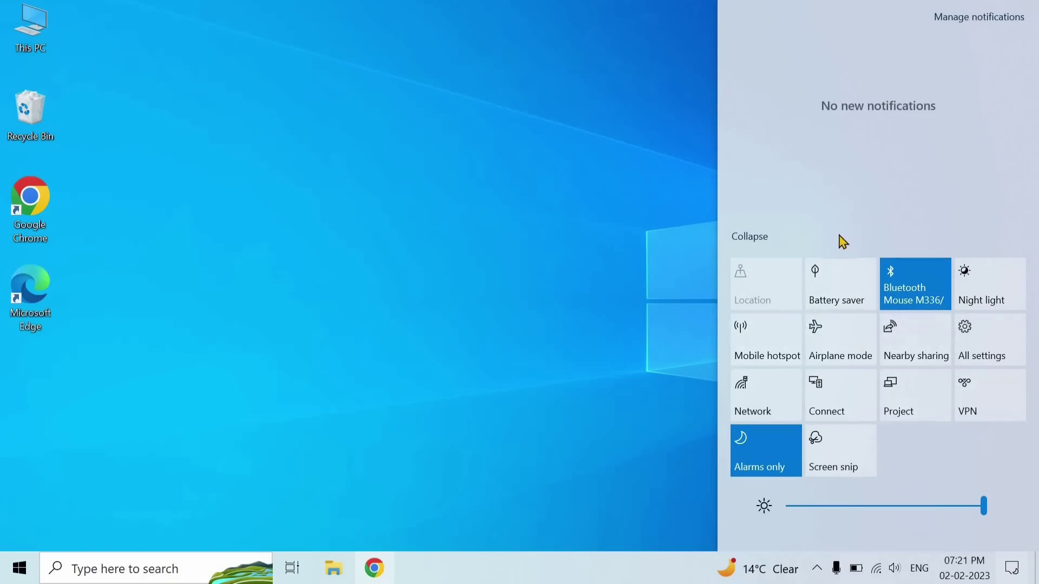
{"action": "left_click", "coordinate": [842, 288]}
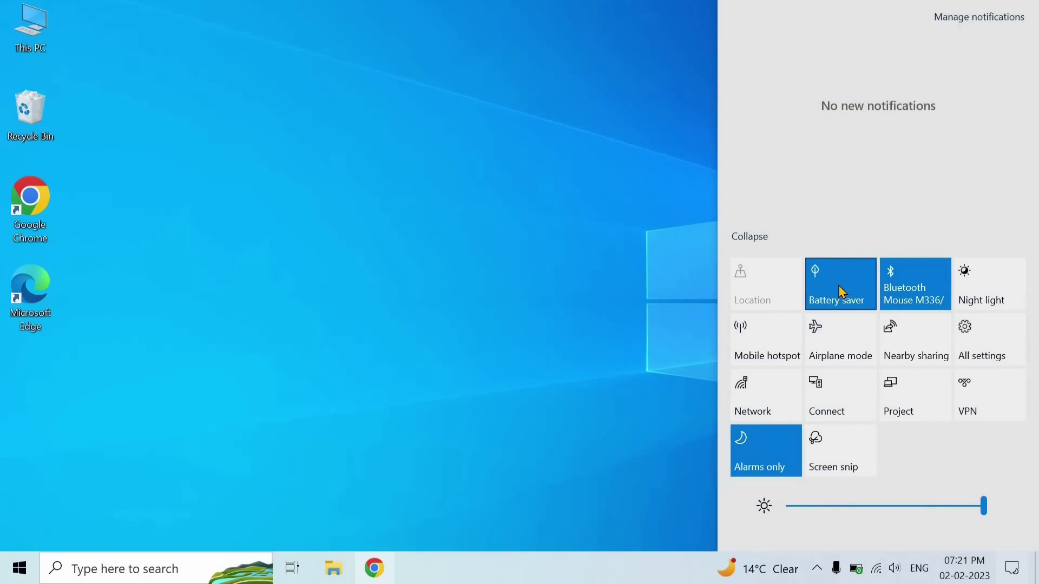
{"action": "left_click", "coordinate": [843, 293]}
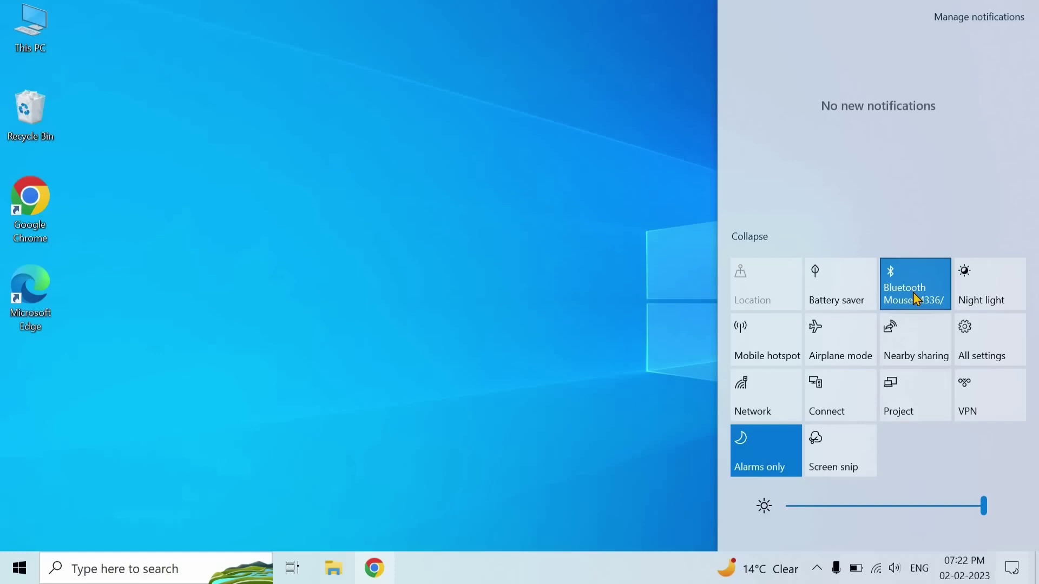
{"action": "left_click", "coordinate": [992, 296]}
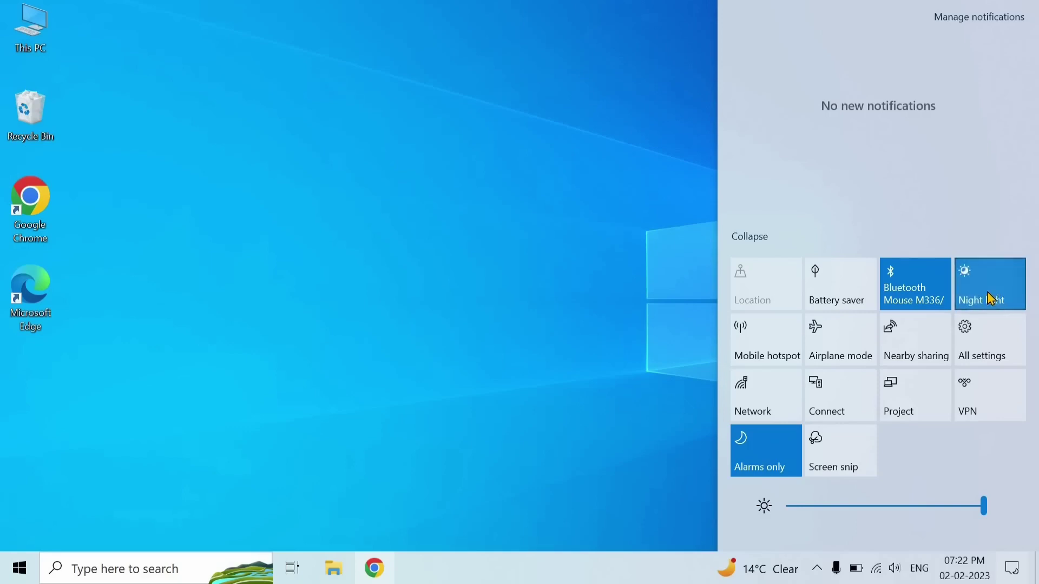
{"action": "left_click", "coordinate": [988, 293]}
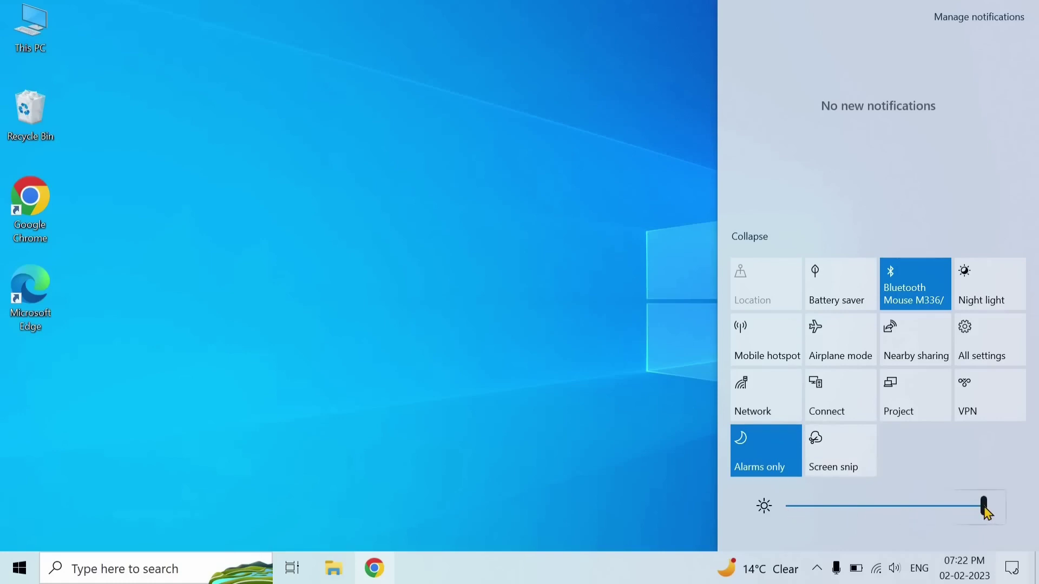
Lower brightness to 83, restore it to 100, and close Action Center
{"action": "left_click", "coordinate": [987, 513]}
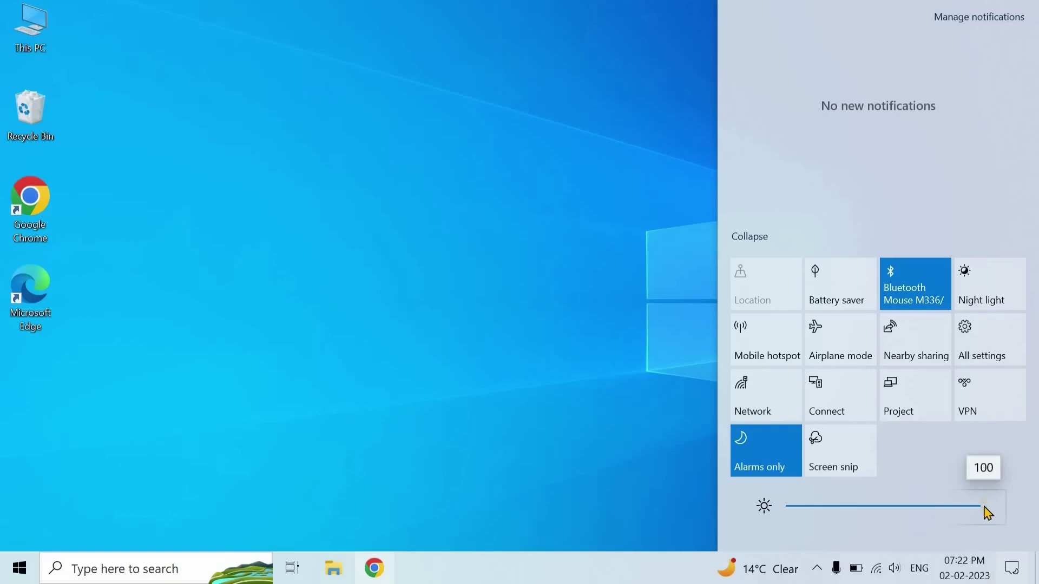
{"action": "mouse_move", "coordinate": [987, 513]}
{"action": "left_mouse_down"}
{"action": "mouse_move", "coordinate": [859, 512]}
{"action": "mouse_move", "coordinate": [986, 516]}
{"action": "left_mouse_up"}
{"action": "left_click_drag", "start_coordinate": [987, 515], "coordinate": [985, 514]}
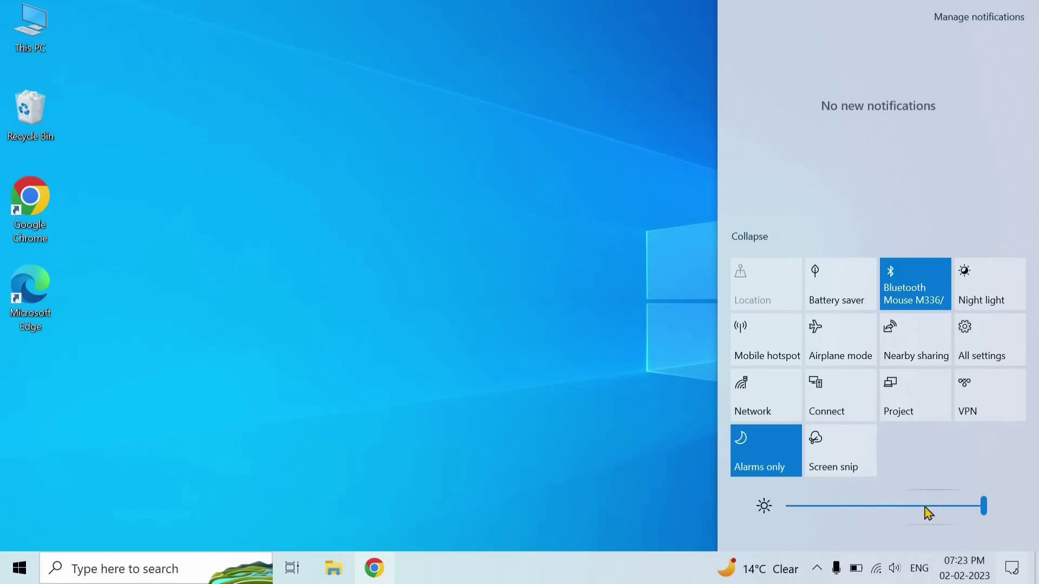
{"action": "left_click", "coordinate": [1014, 571]}
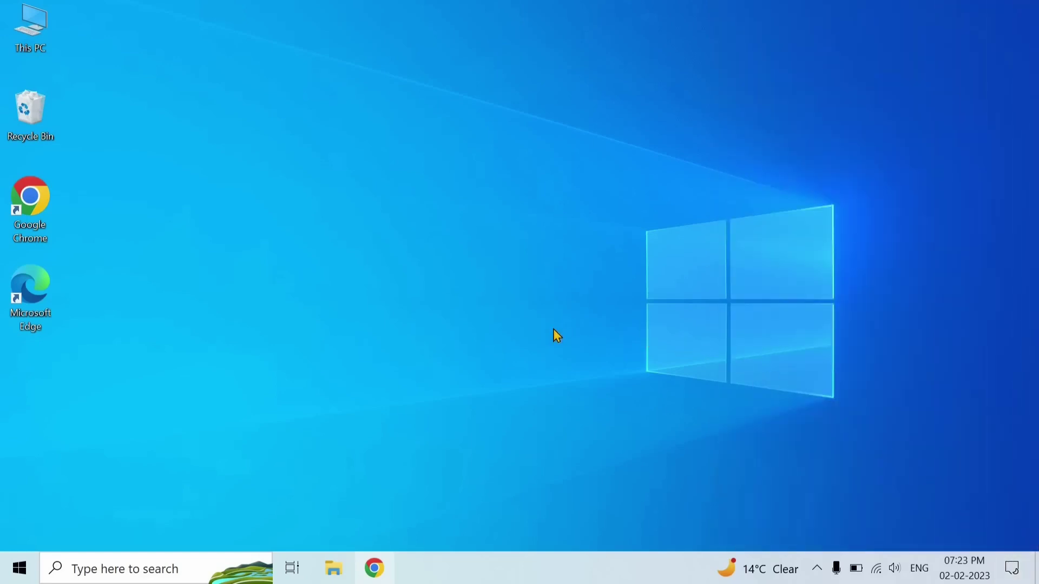